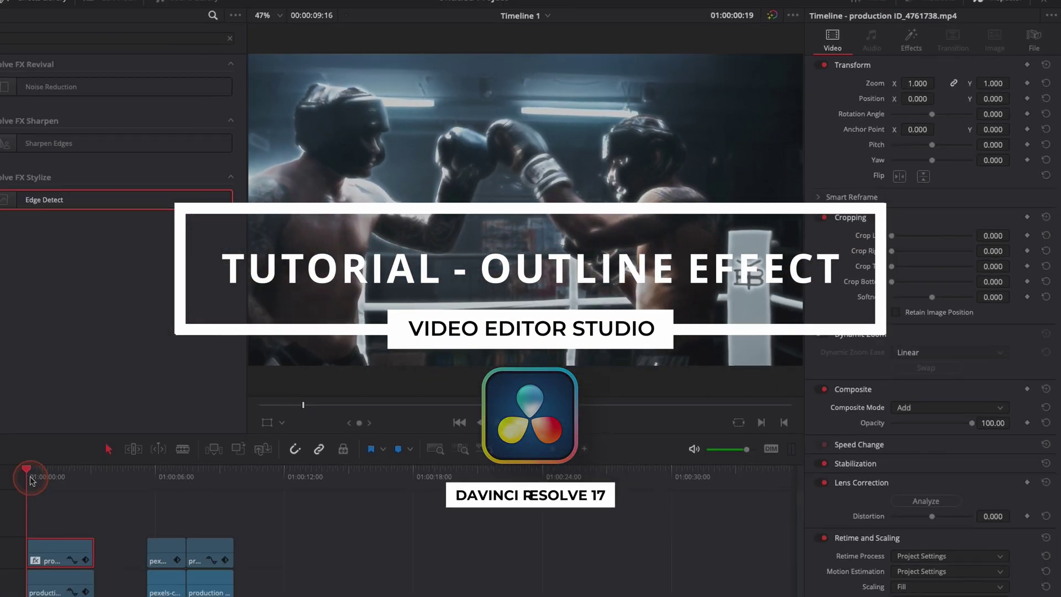
- Return the playhead to the start of the timeline and play it back
{"action": "left_click", "coordinate": [154, 465]}
{"action": "key", "text": "space"}
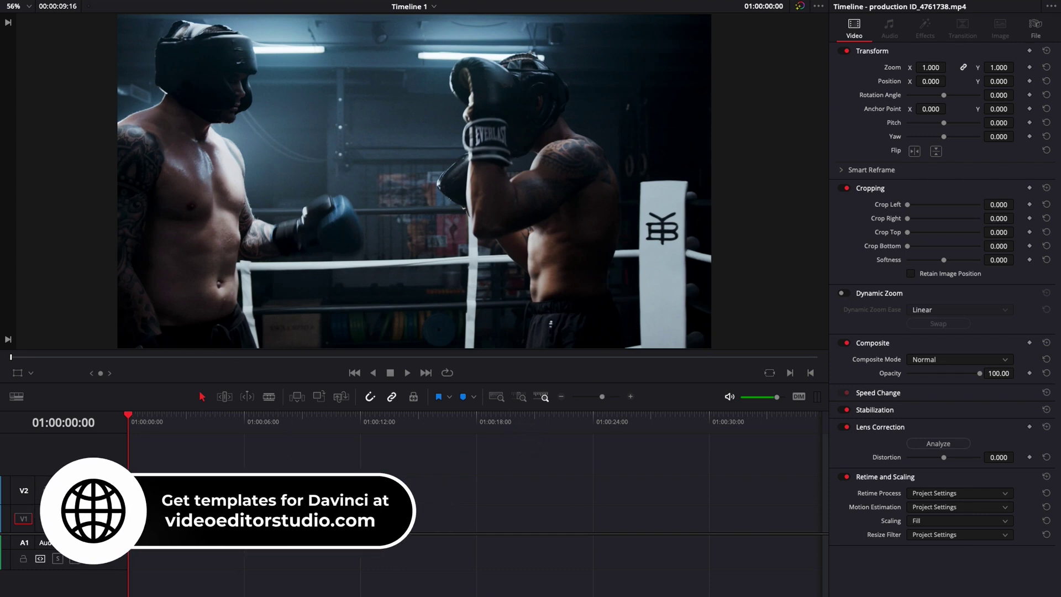
- Scrub through the boxing and skatepark clips, then park the playhead at 01:00:00:19 where the gloves touch
{"action": "mouse_move", "coordinate": [155, 424]}
{"action": "left_mouse_down"}
{"action": "mouse_move", "coordinate": [144, 423]}
{"action": "mouse_move", "coordinate": [191, 424]}
{"action": "mouse_move", "coordinate": [161, 429]}
{"action": "left_mouse_up"}
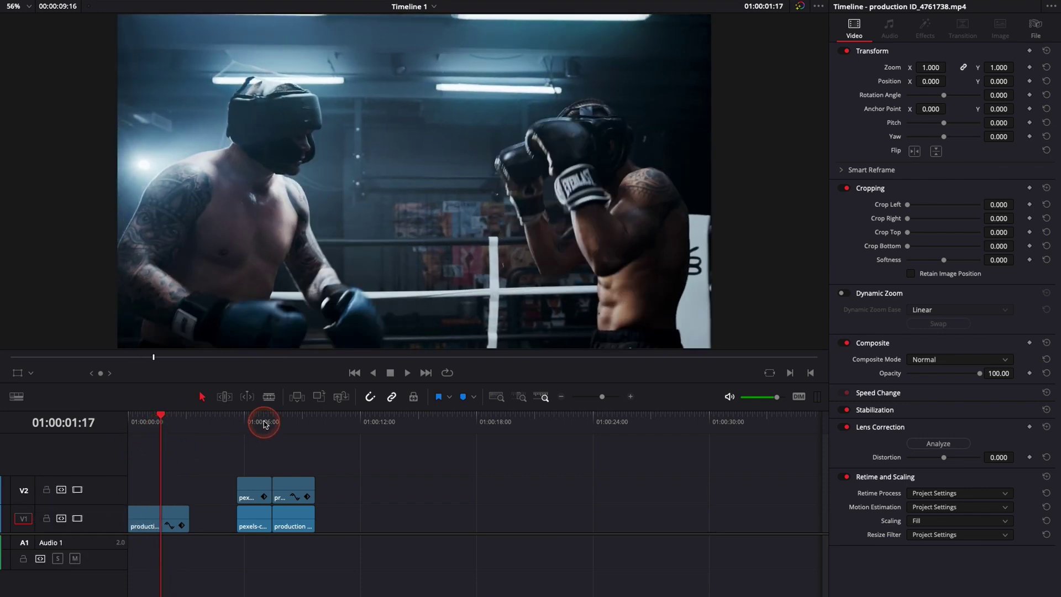
{"action": "left_click", "coordinate": [241, 425]}
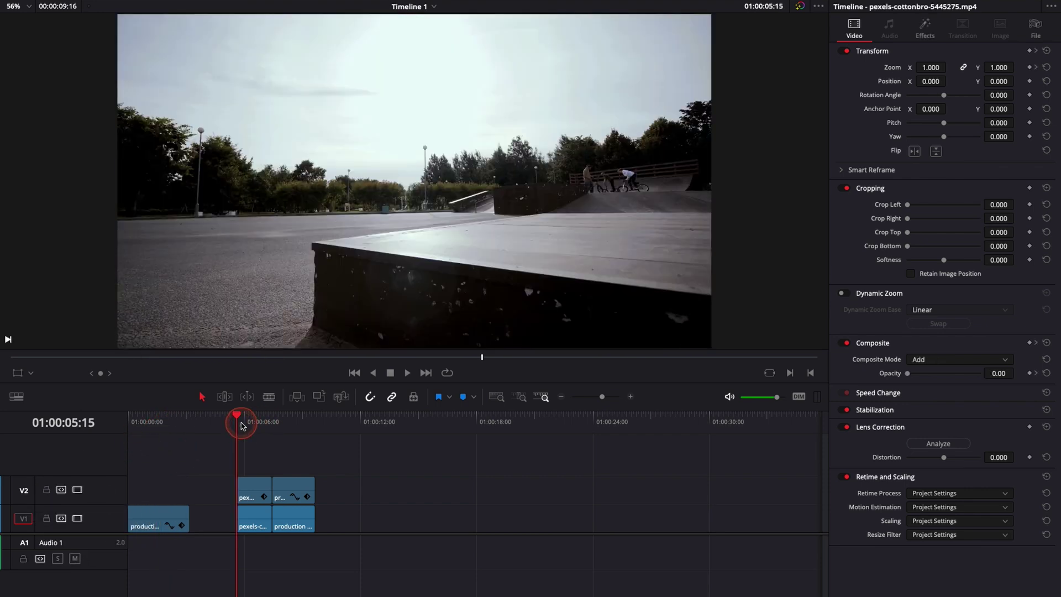
{"action": "key", "text": "space"}
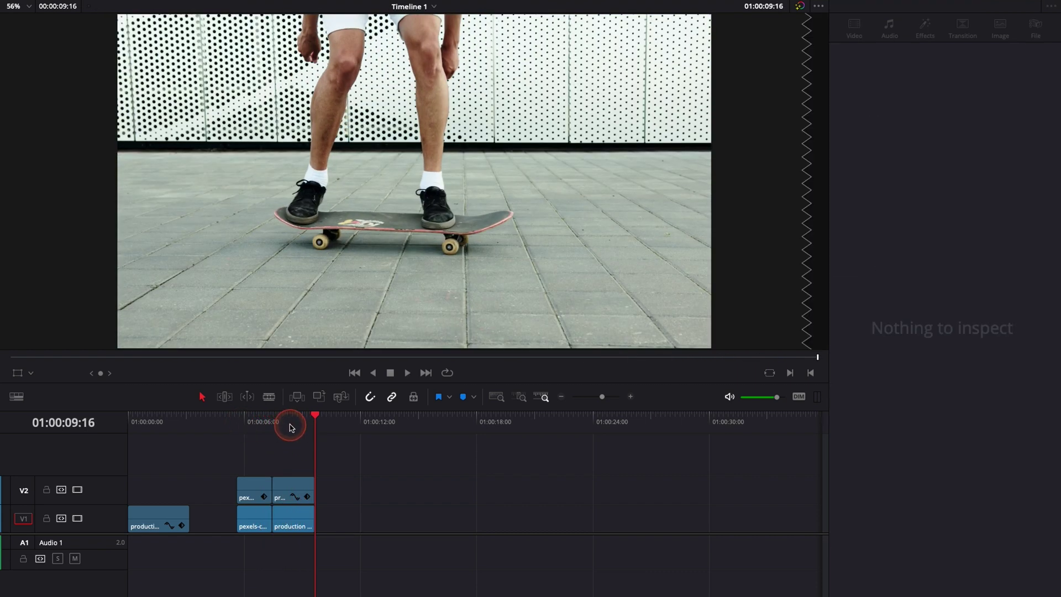
{"action": "left_click_drag", "start_coordinate": [292, 427], "coordinate": [297, 427]}
{"action": "left_click_drag", "start_coordinate": [164, 427], "coordinate": [146, 428]}
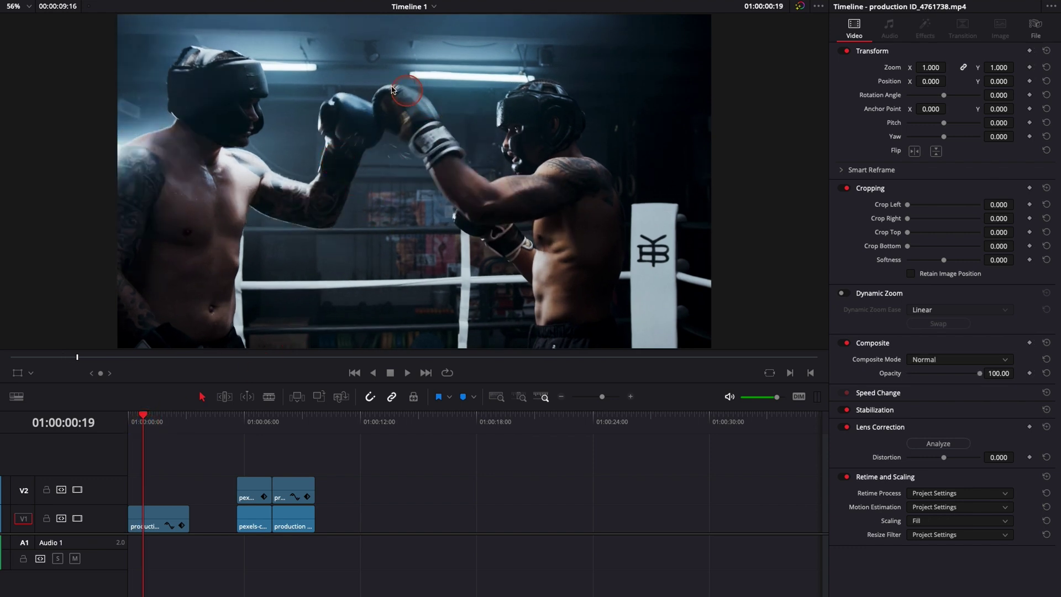
- Duplicate the V1 boxing clip onto V2 at the same position, directly above the original
{"action": "left_click", "coordinate": [155, 517]}
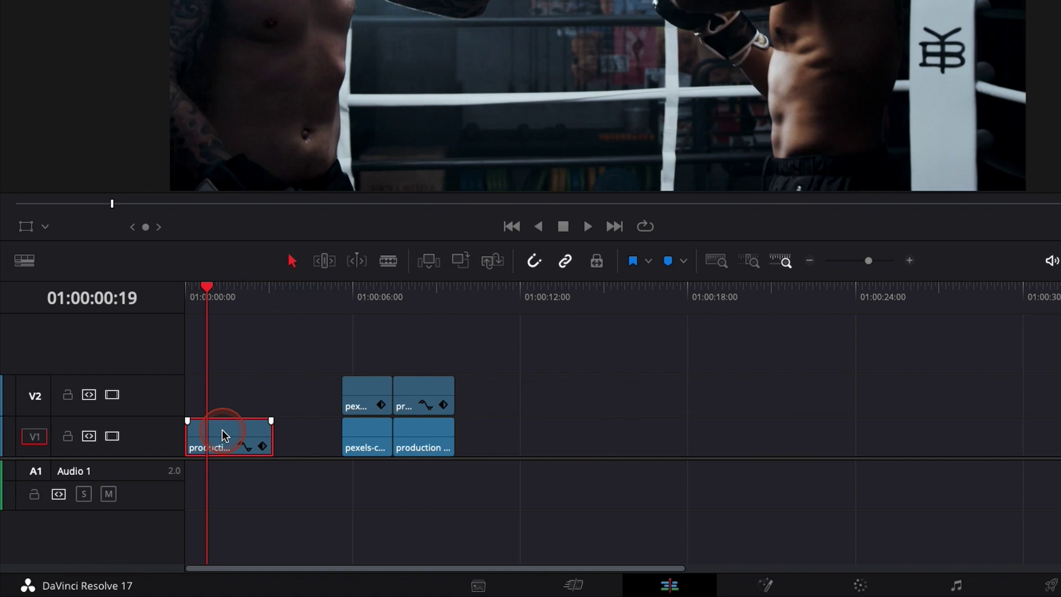
{"action": "left_click_drag", "start_coordinate": [224, 435], "coordinate": [224, 404]}
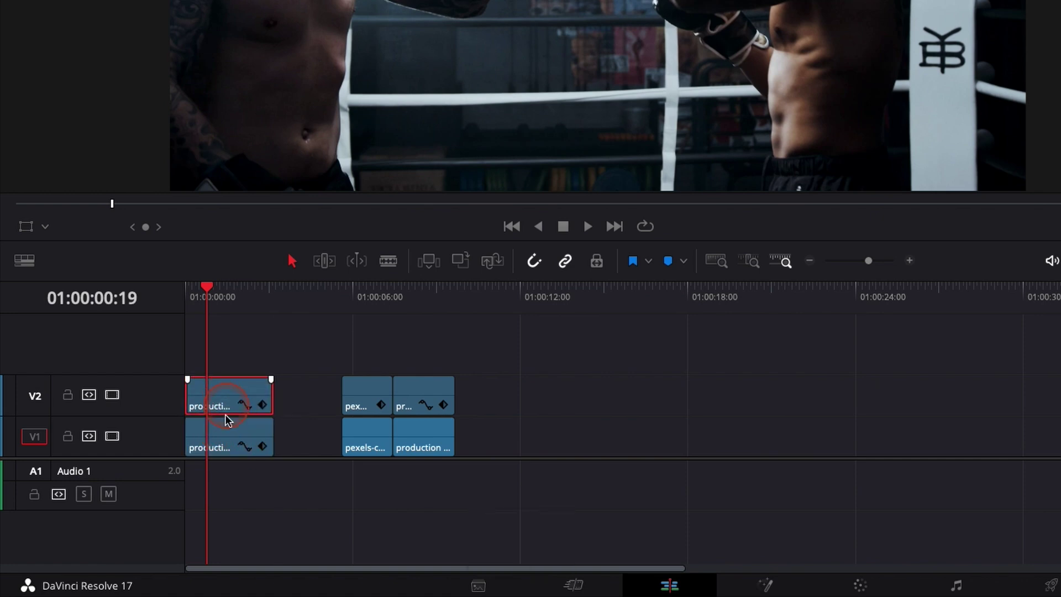
{"action": "left_click", "coordinate": [223, 439]}
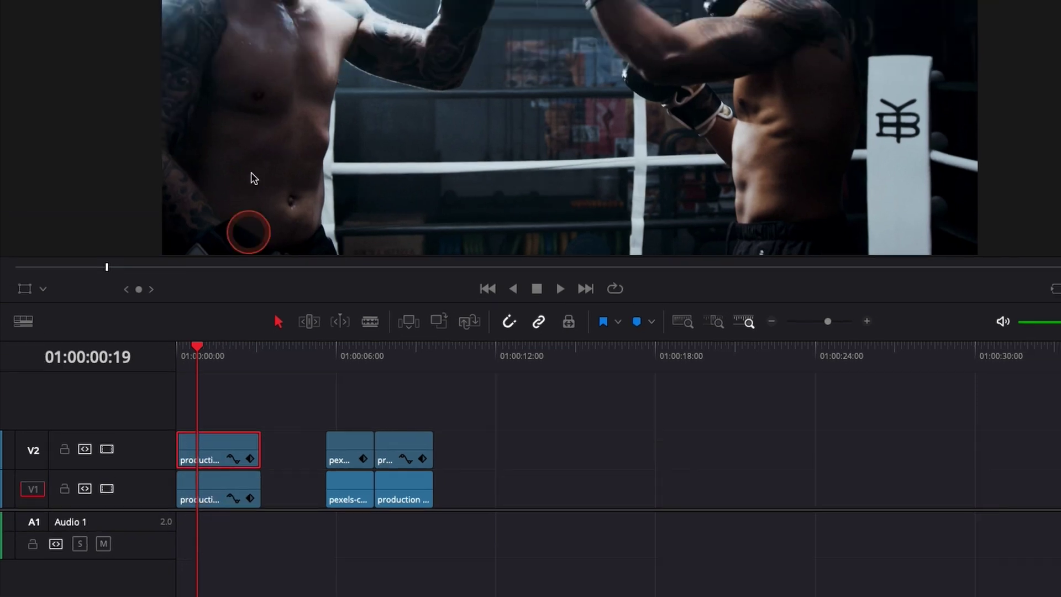
- Search the Effects Library for 'ed' and apply Resolve FX Edge Detect to the V2 boxing copy
{"action": "left_click", "coordinate": [178, 31]}
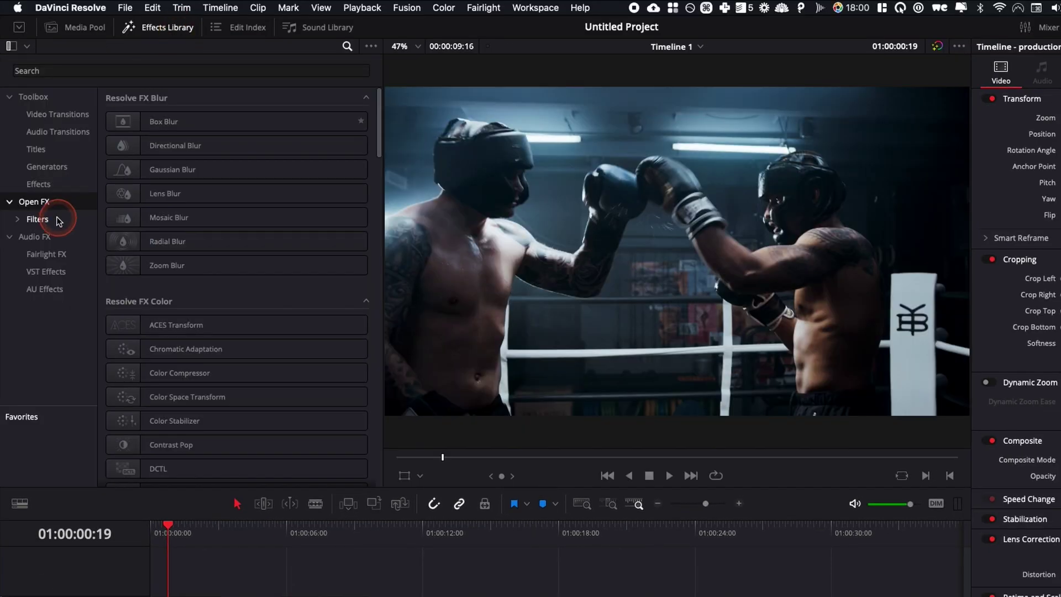
{"action": "left_click", "coordinate": [45, 67]}
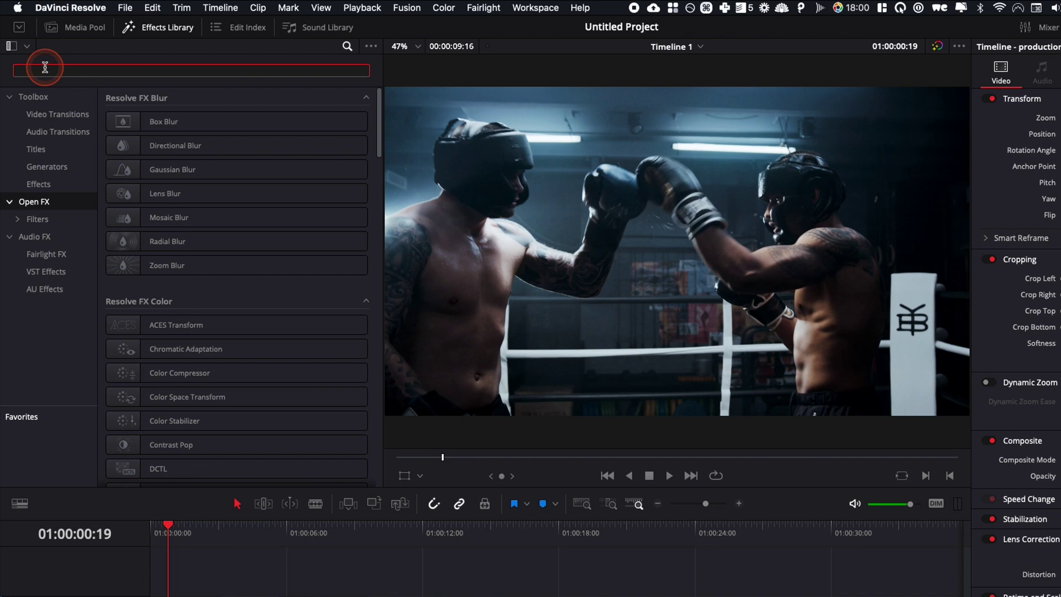
{"action": "type", "text": "ed"}
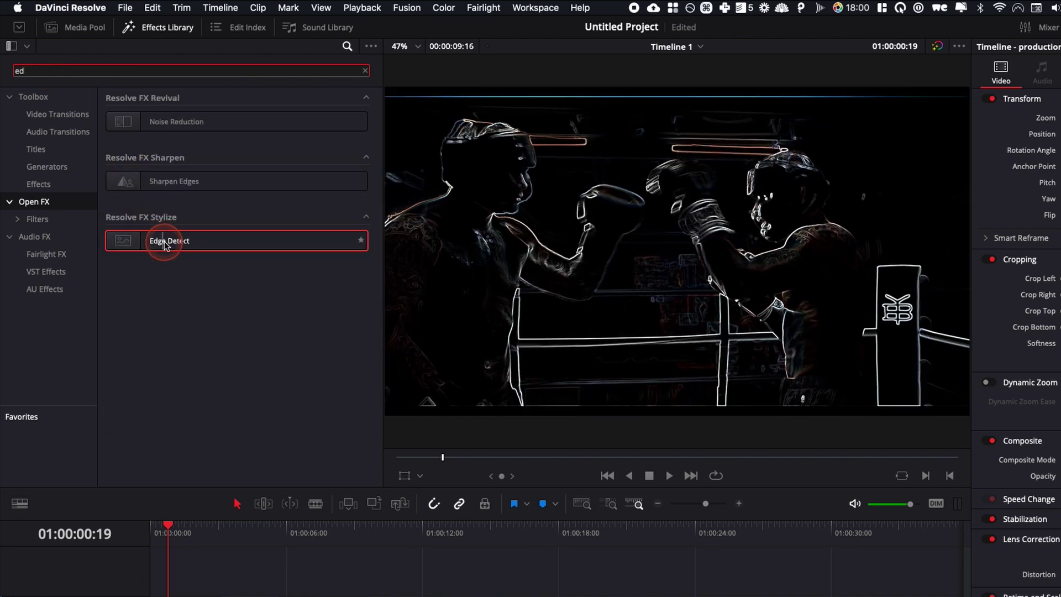
{"action": "left_click_drag", "start_coordinate": [169, 243], "coordinate": [181, 596]}
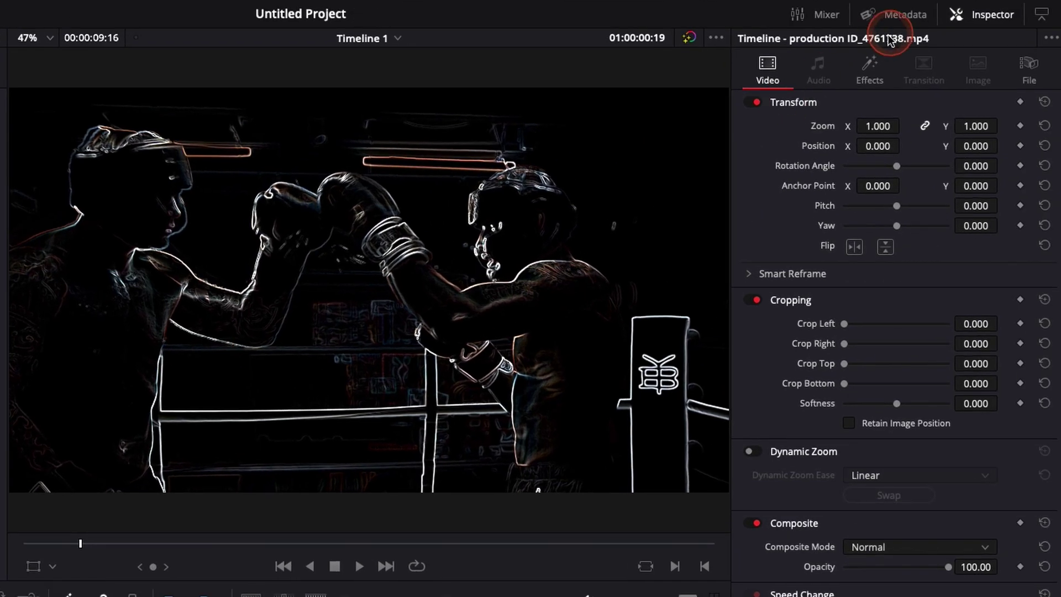
- Set Edge Detect Mode to Grayscale Edges, with Smooth 0.294 and Brightness 2.941
{"action": "left_click", "coordinate": [869, 69]}
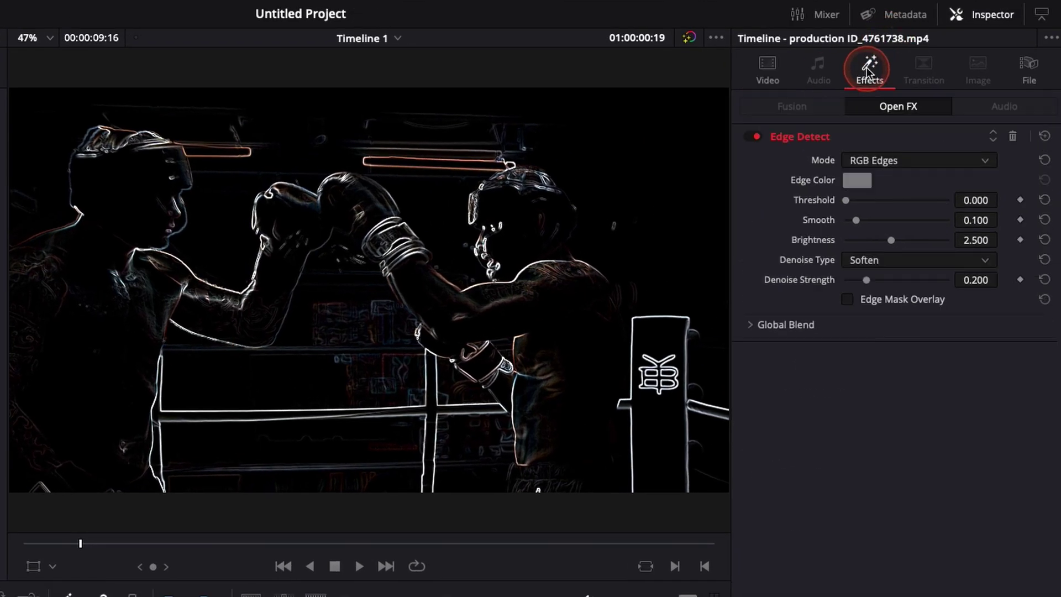
{"action": "left_click", "coordinate": [879, 163]}
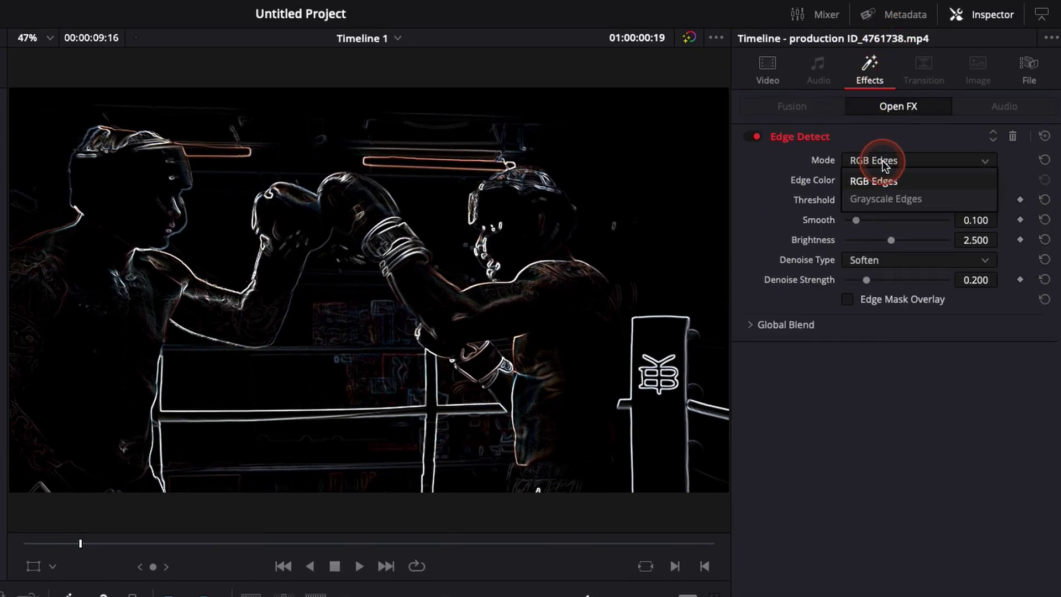
{"action": "left_click", "coordinate": [883, 200]}
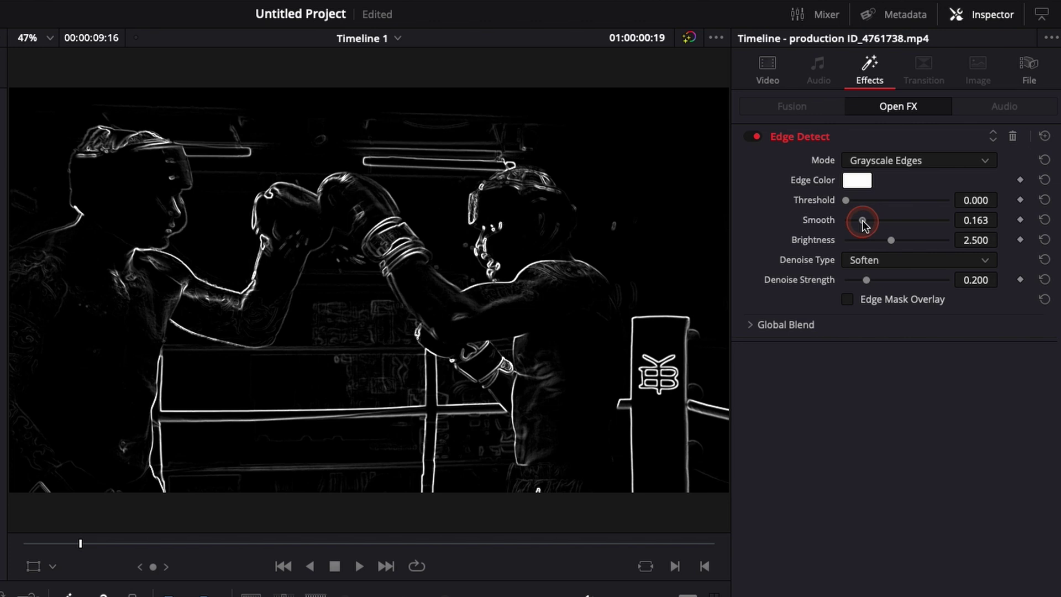
{"action": "left_click_drag", "start_coordinate": [863, 221], "coordinate": [901, 241]}
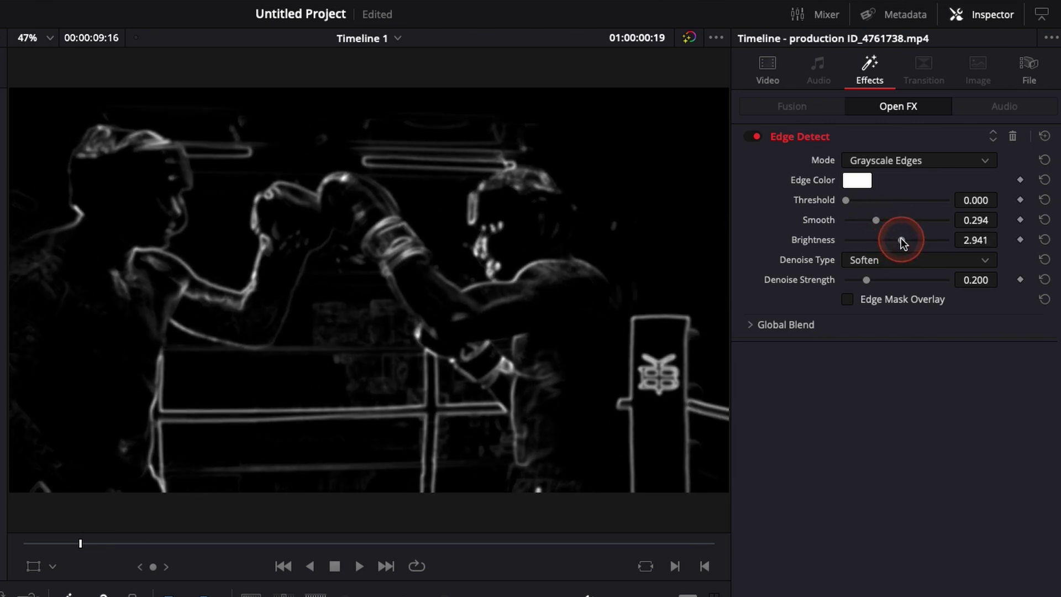
- Set the outline clip's Composite Mode to Add
{"action": "left_click", "coordinate": [771, 80]}
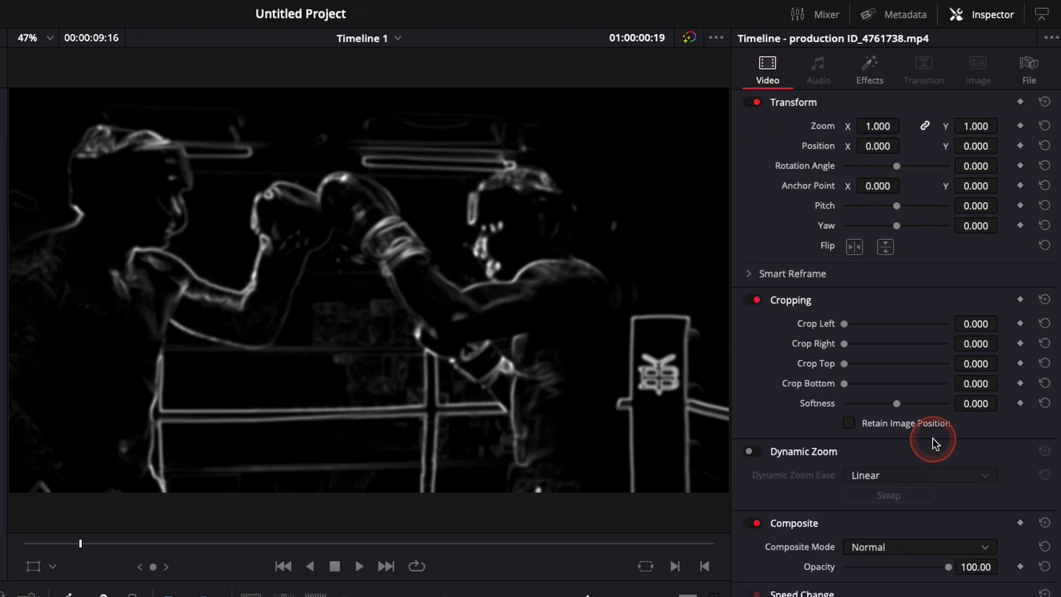
{"action": "left_click", "coordinate": [888, 544]}
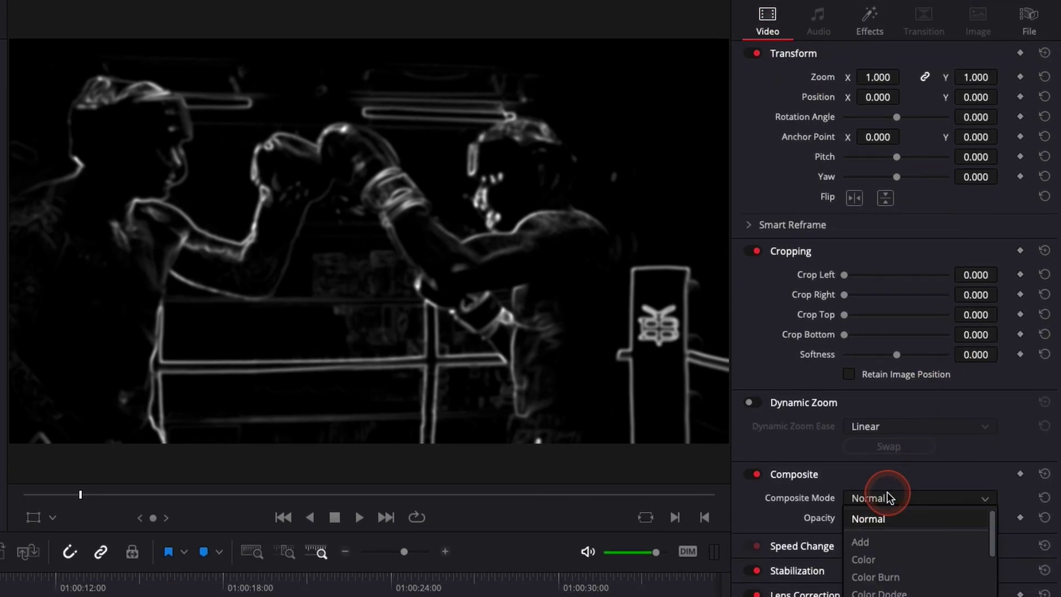
{"action": "left_click", "coordinate": [869, 543]}
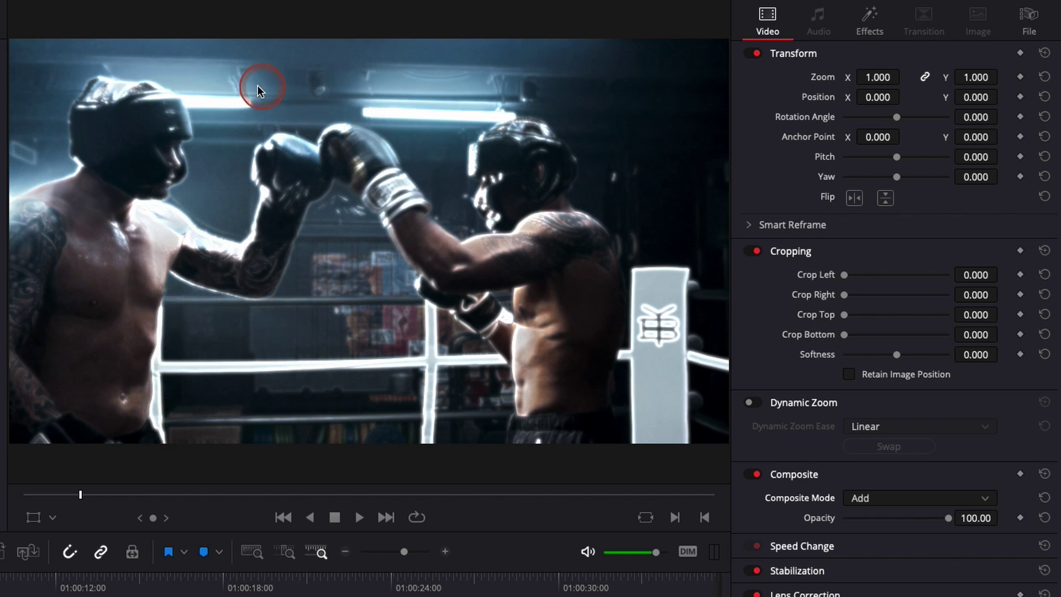
- Adjust Edge Detect to Smooth 0.380 and lower Brightness to 2.174
{"action": "left_click", "coordinate": [863, 25]}
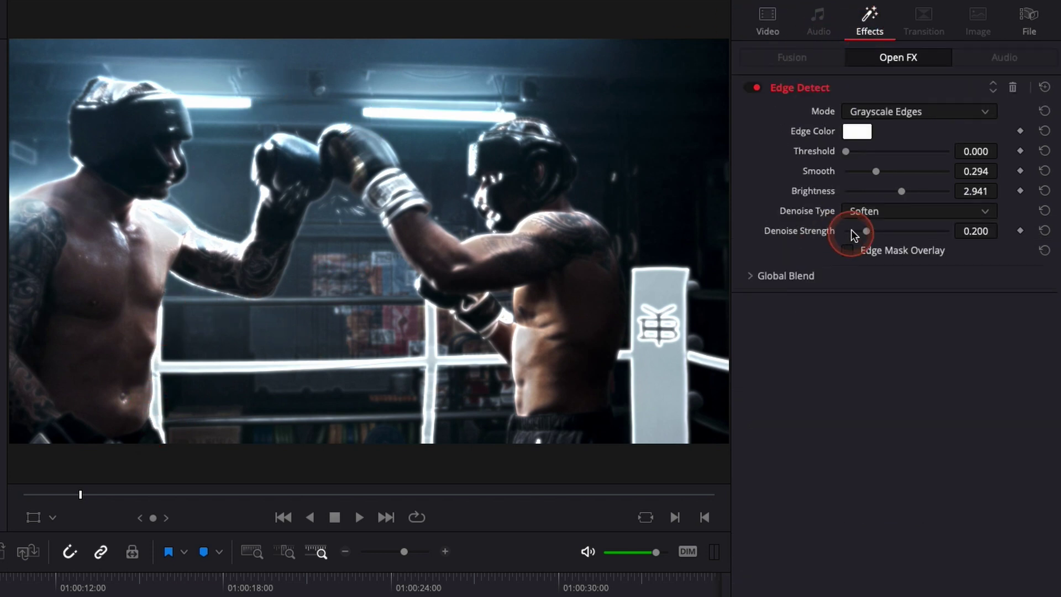
{"action": "left_click_drag", "start_coordinate": [918, 194], "coordinate": [884, 172]}
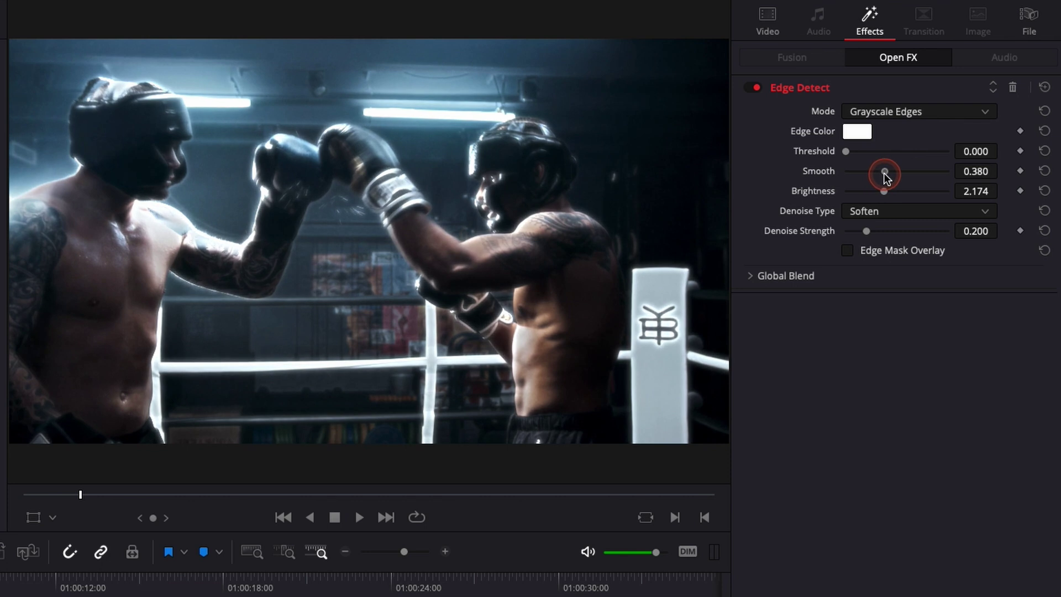
{"action": "left_click", "coordinate": [787, 18]}
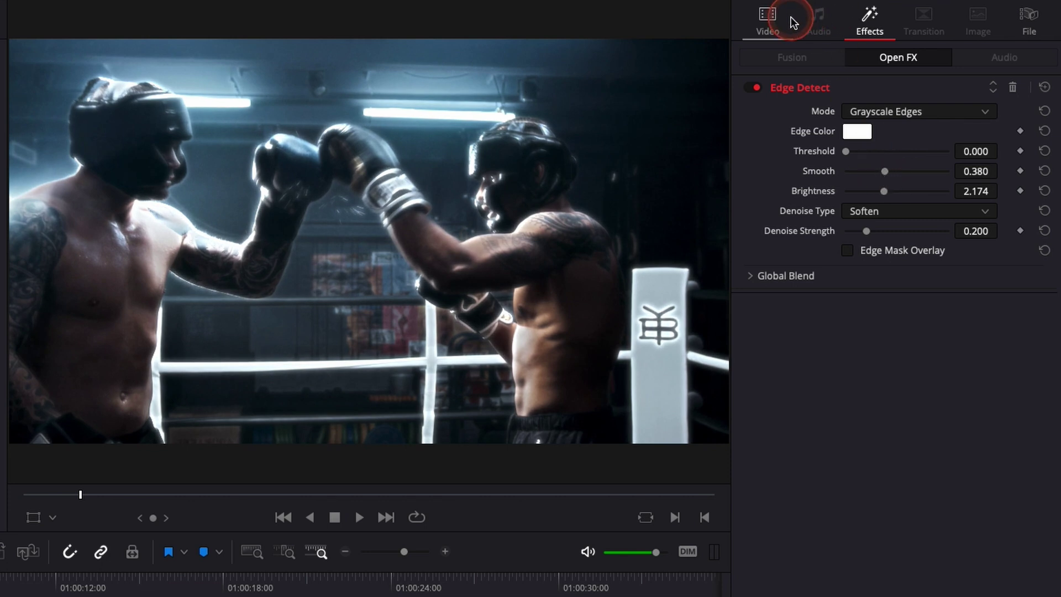
- Play the effect from the start and park on the frame where the flash begins
{"action": "left_click", "coordinate": [132, 440]}
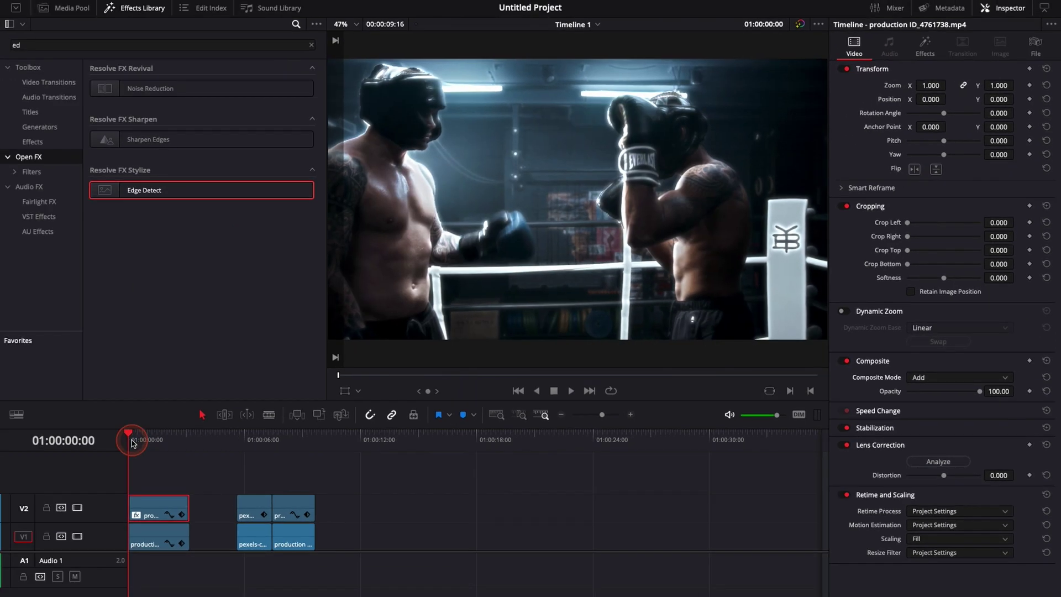
{"action": "key", "text": "space"}
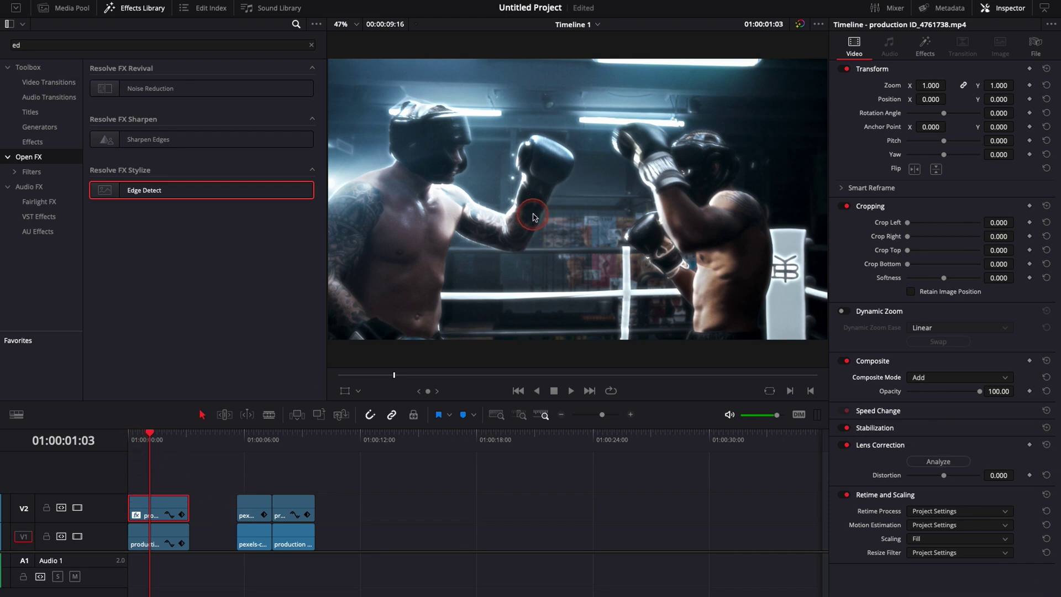
{"action": "left_click", "coordinate": [139, 439]}
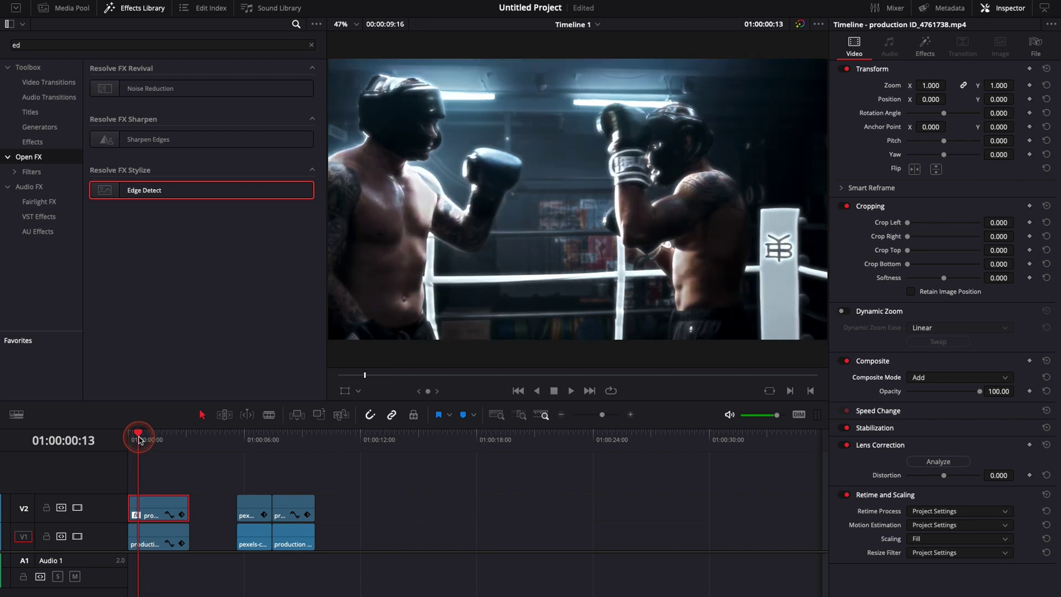
{"action": "scroll", "coordinate": [141, 439], "scroll_direction": "up", "scroll_amount": 3}
{"action": "left_click", "coordinate": [184, 440]}
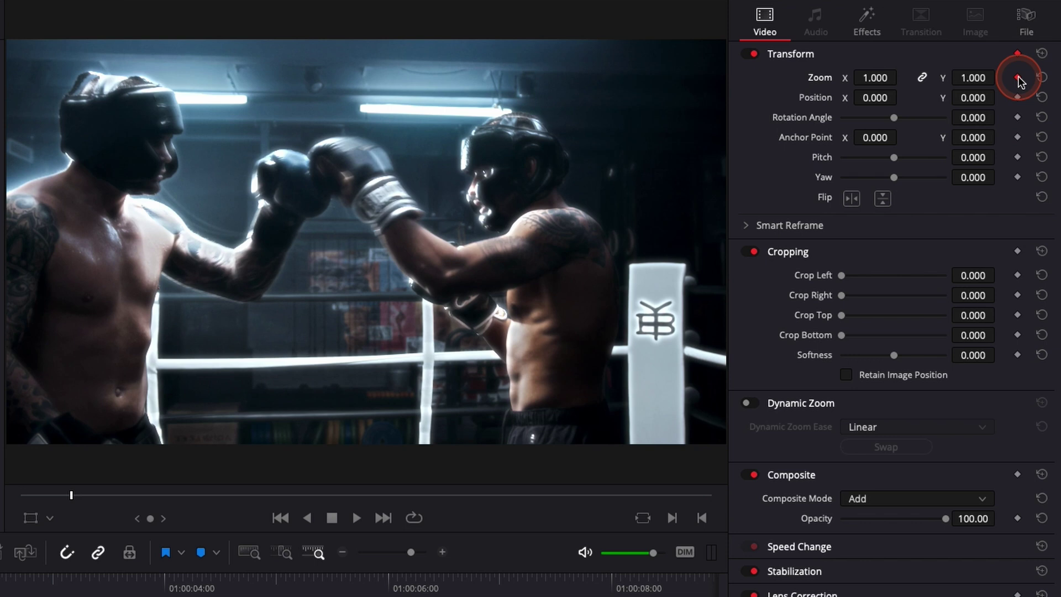
- Keyframe the outline layer's Opacity from 0 to 100 at the moment the gloves touch
{"action": "left_click", "coordinate": [1018, 519]}
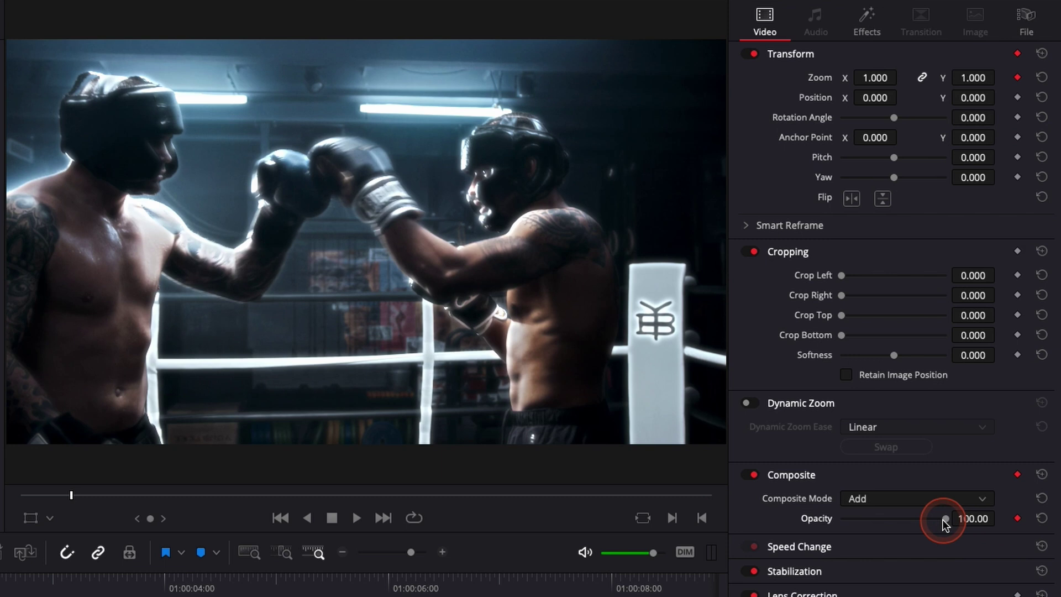
{"action": "left_click_drag", "start_coordinate": [947, 520], "coordinate": [810, 523]}
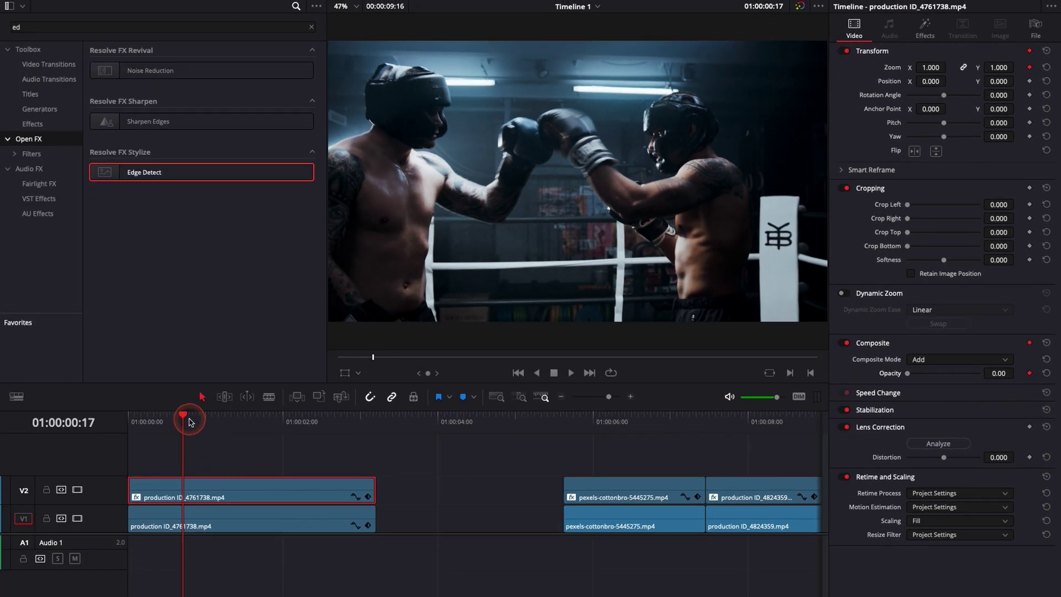
{"action": "left_click_drag", "start_coordinate": [189, 421], "coordinate": [204, 422]}
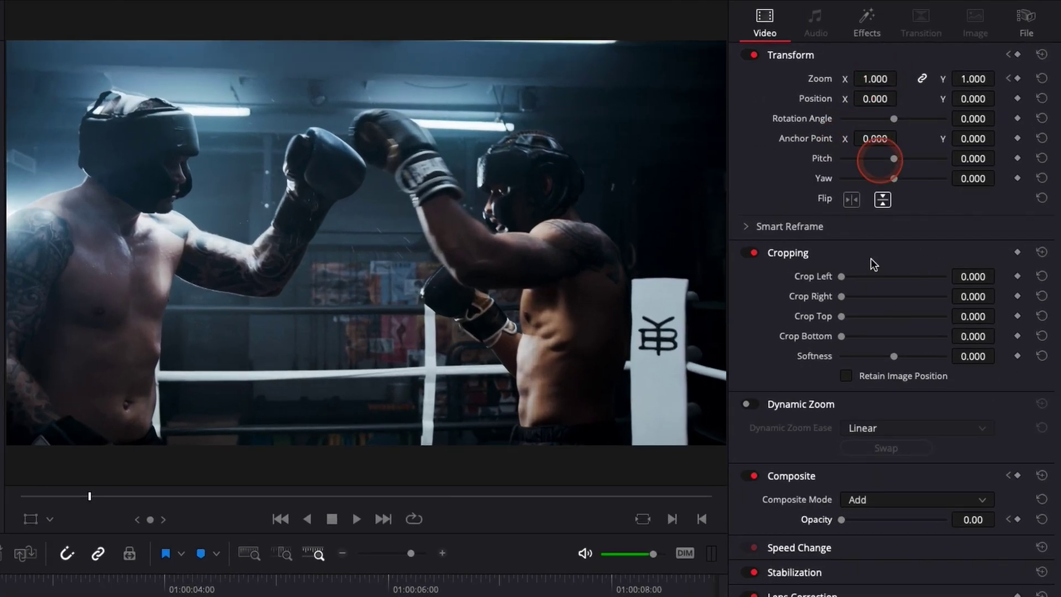
{"action": "left_click_drag", "start_coordinate": [844, 518], "coordinate": [979, 525]}
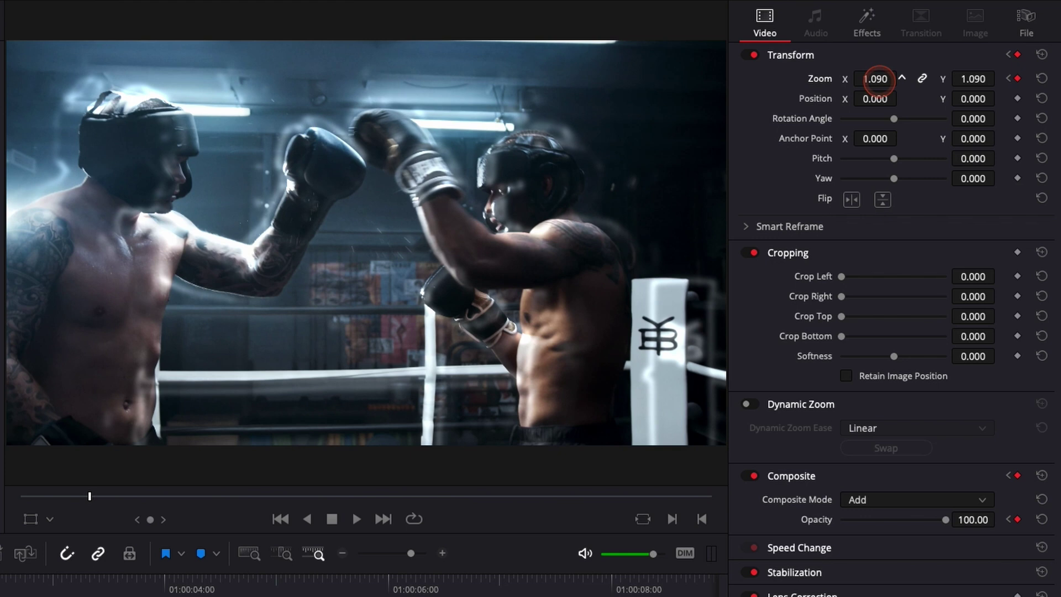
- Keyframe Zoom up to 1.19 during the flash, then back to 1.000 a few frames later
{"action": "left_click_drag", "start_coordinate": [875, 79], "coordinate": [879, 79]}
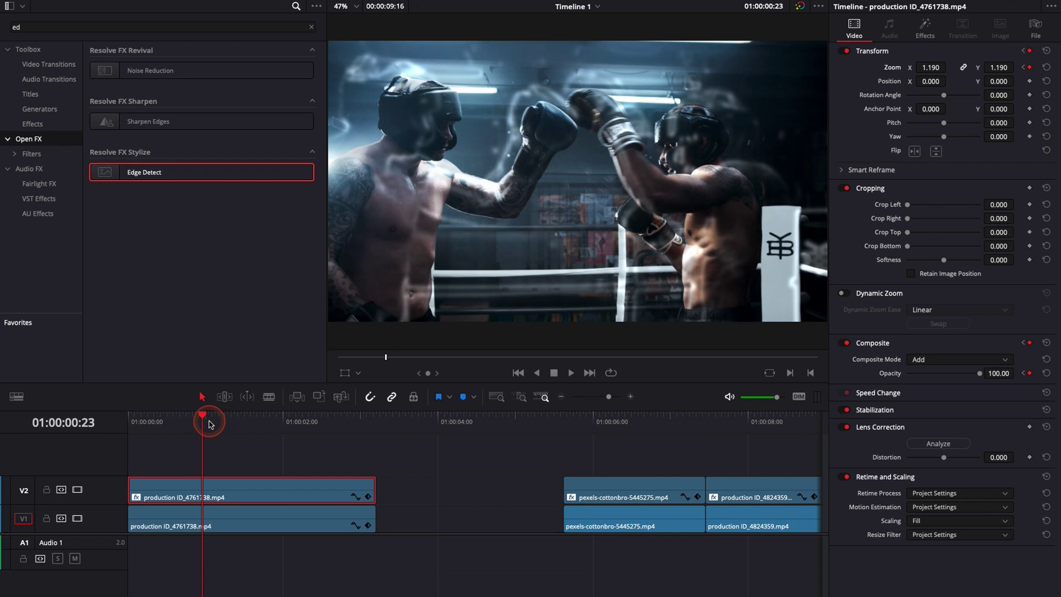
{"action": "left_click_drag", "start_coordinate": [209, 424], "coordinate": [223, 425]}
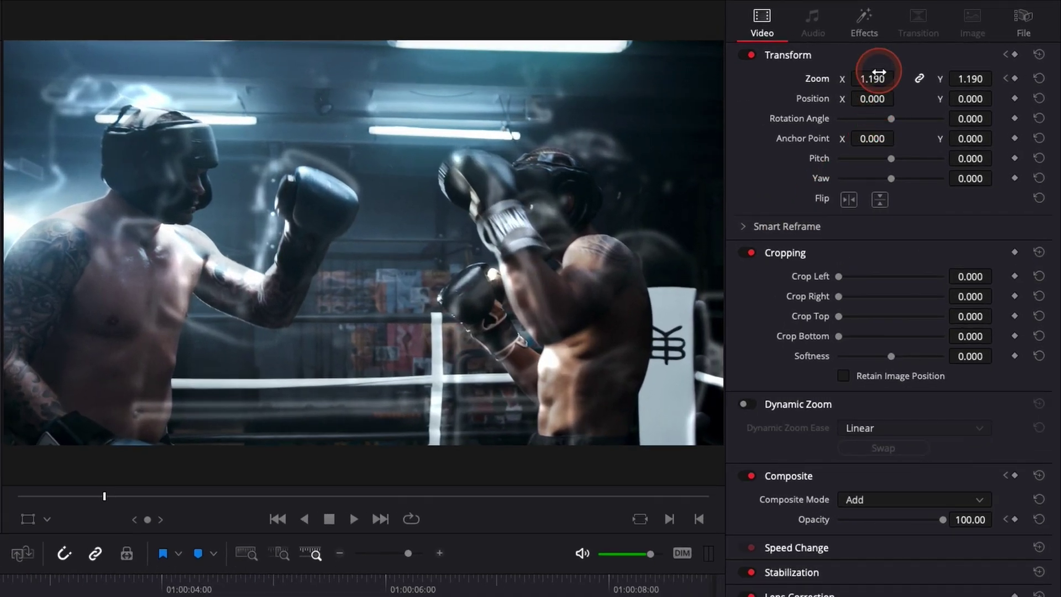
{"action": "left_click_drag", "start_coordinate": [879, 77], "coordinate": [864, 75]}
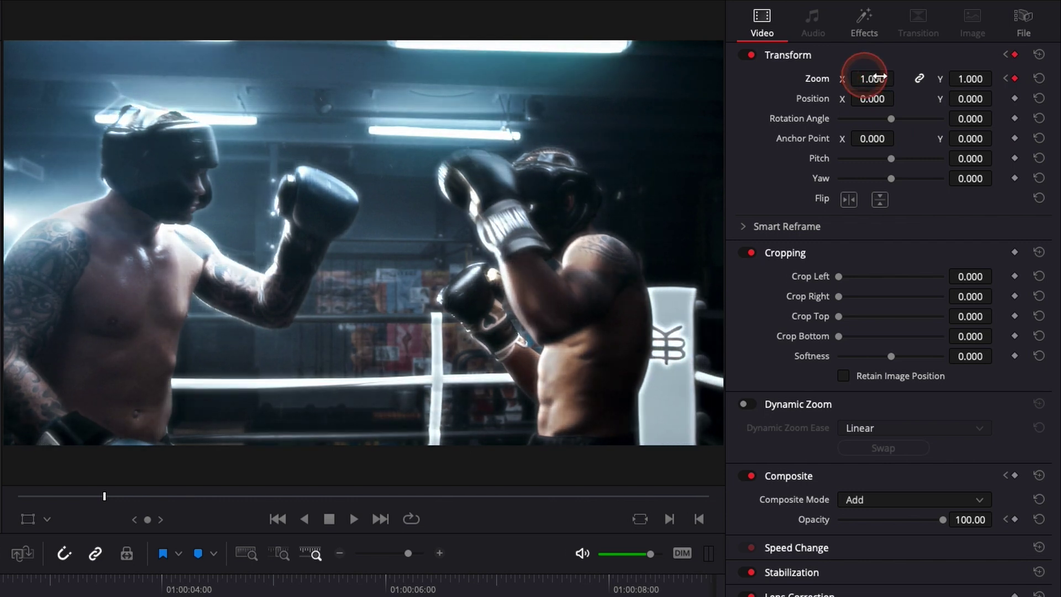
{"action": "left_click", "coordinate": [958, 588]}
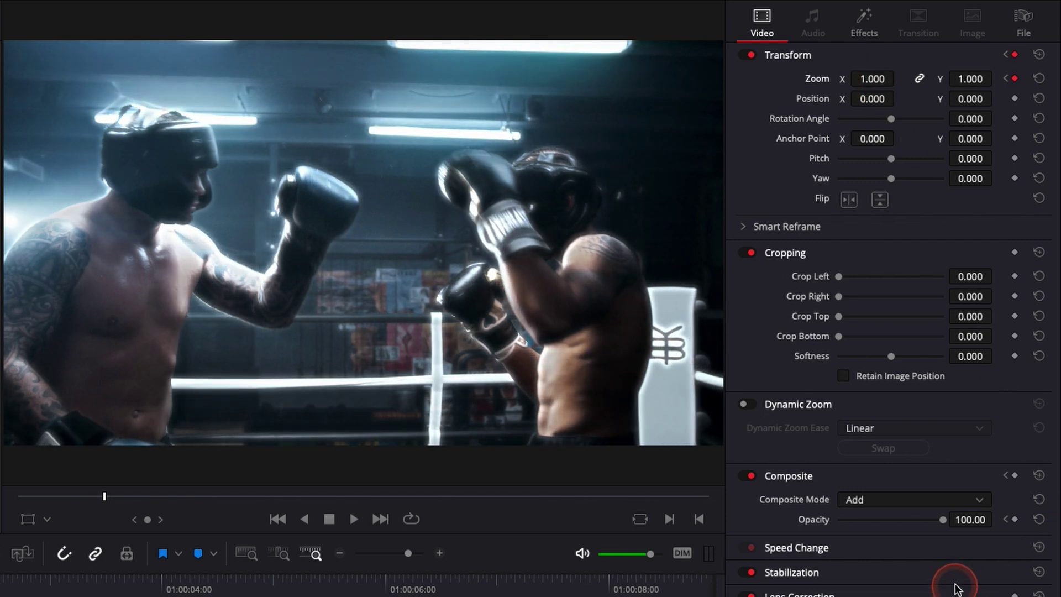
- Hold Opacity at 100 with a keyframe, then fade it to 0 at 01:00:01:08
{"action": "left_click", "coordinate": [1013, 521]}
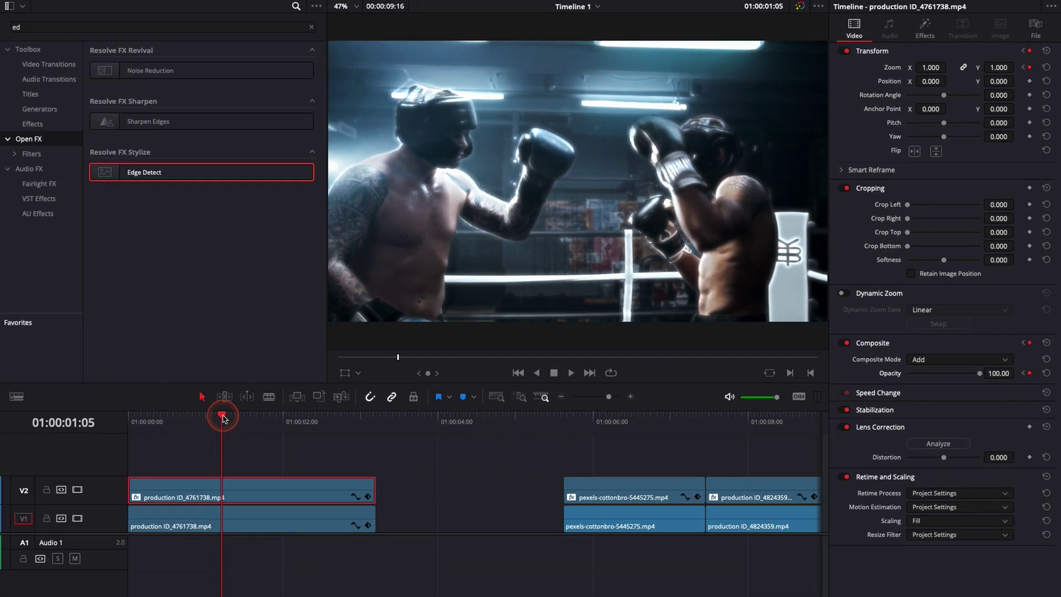
{"action": "left_click_drag", "start_coordinate": [224, 419], "coordinate": [225, 419]}
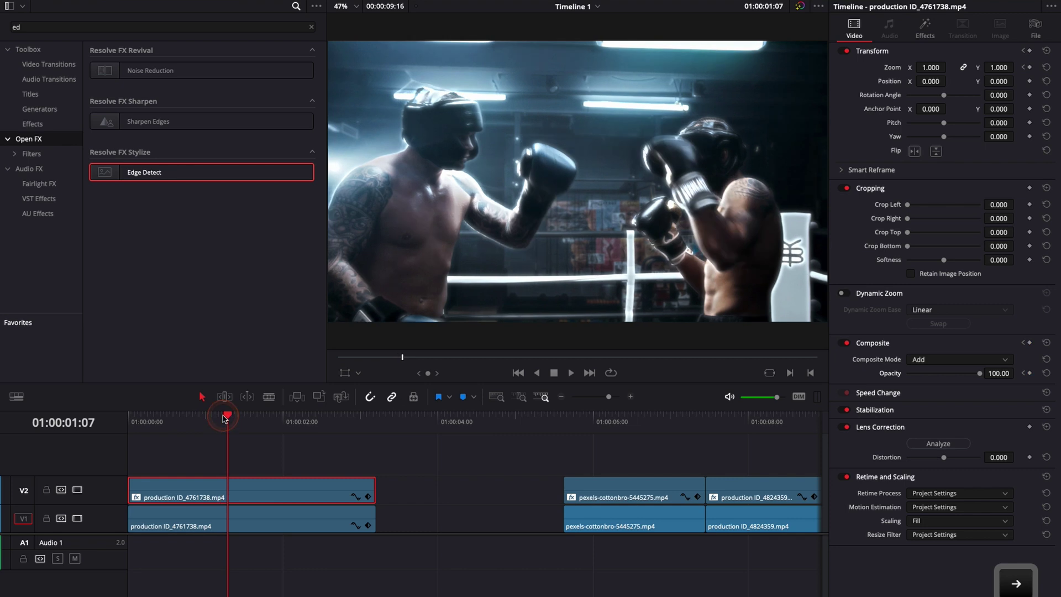
{"action": "key", "text": "Right"}
{"action": "left_click", "coordinate": [980, 374]}
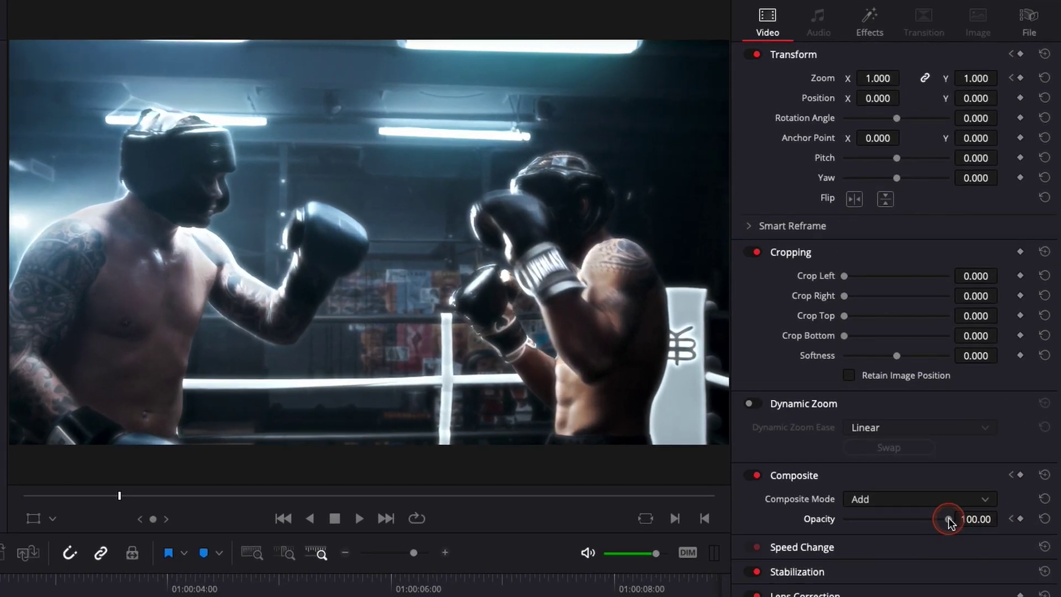
{"action": "left_click_drag", "start_coordinate": [949, 523], "coordinate": [755, 526]}
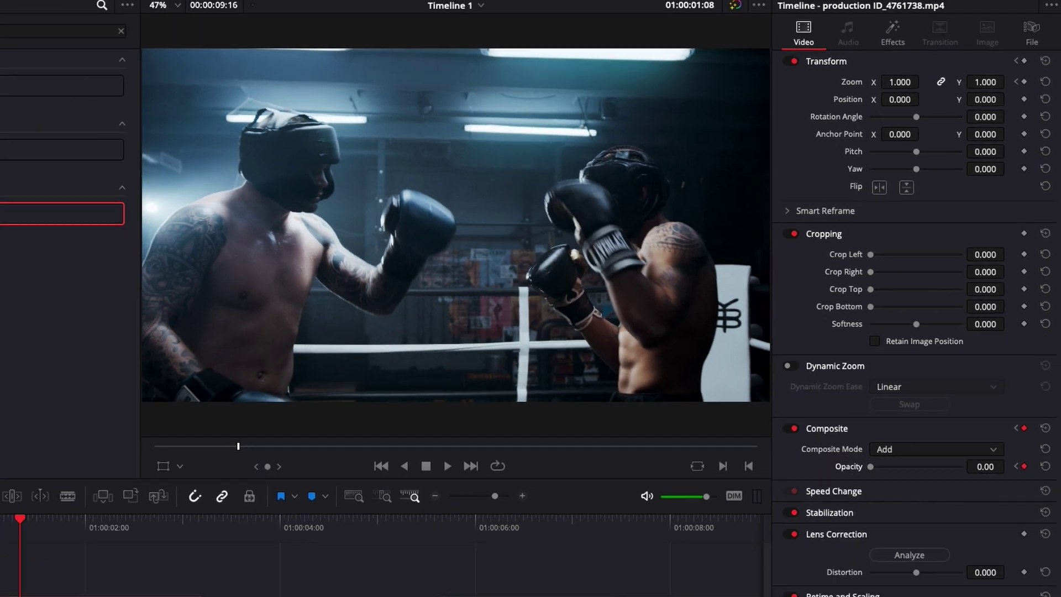
{"action": "left_click", "coordinate": [135, 442]}
{"action": "key", "text": "space"}
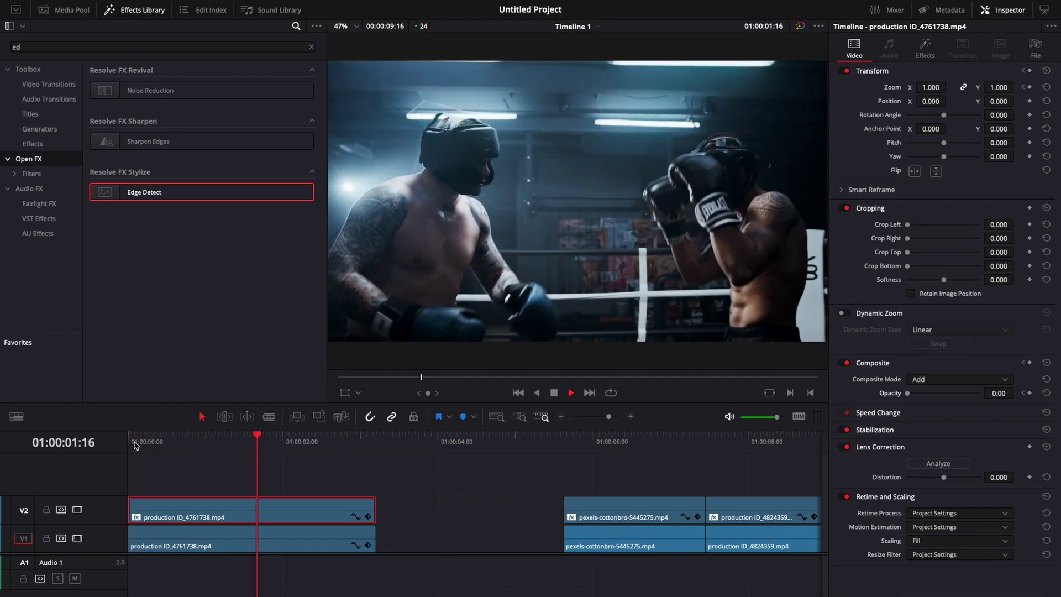
{"action": "key", "text": "space"}
{"action": "left_click", "coordinate": [132, 443]}
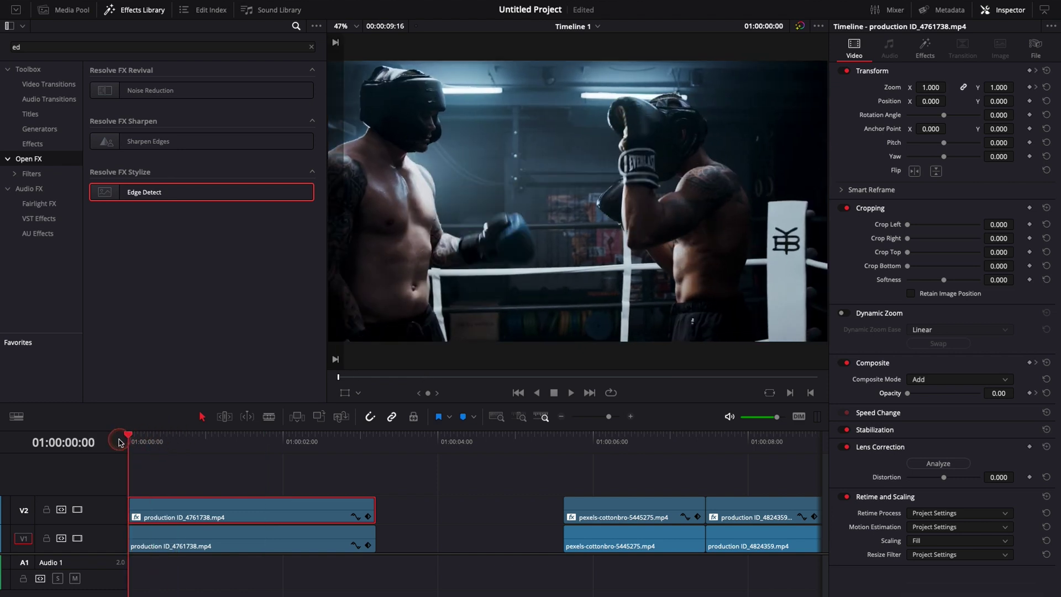
{"action": "key", "text": "space"}
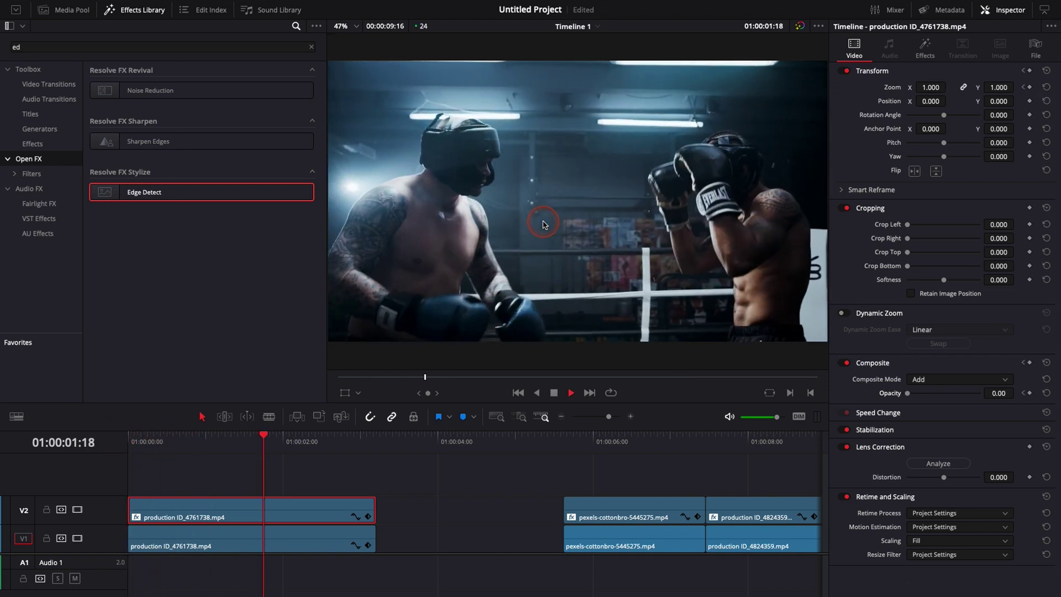
{"action": "key", "text": "space"}
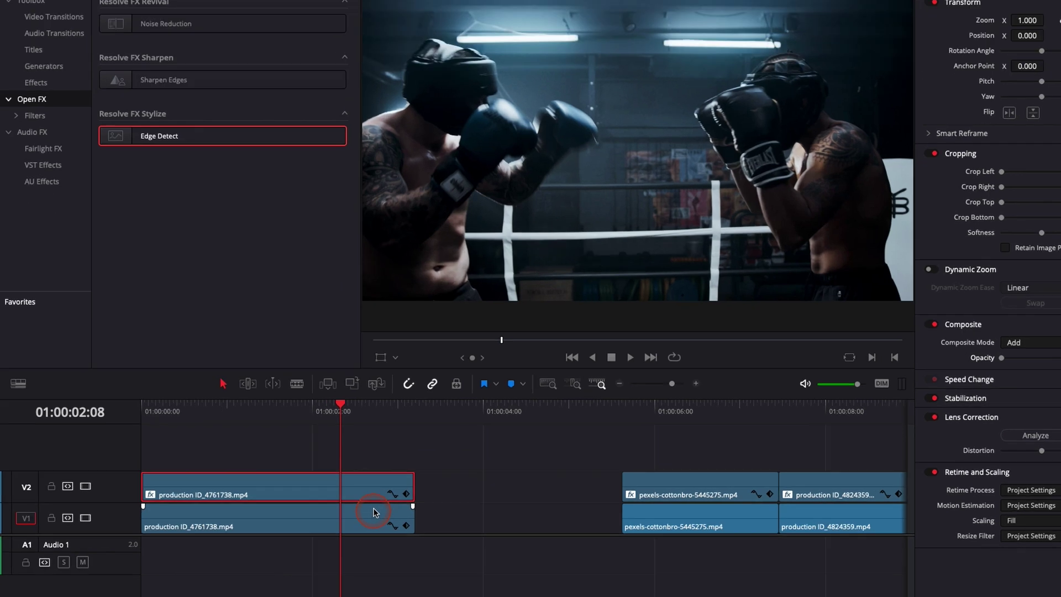
- Open the V2 clip's Zoom X keyframe curve and apply ease interpolation to its three keyframes
{"action": "left_click", "coordinate": [354, 520]}
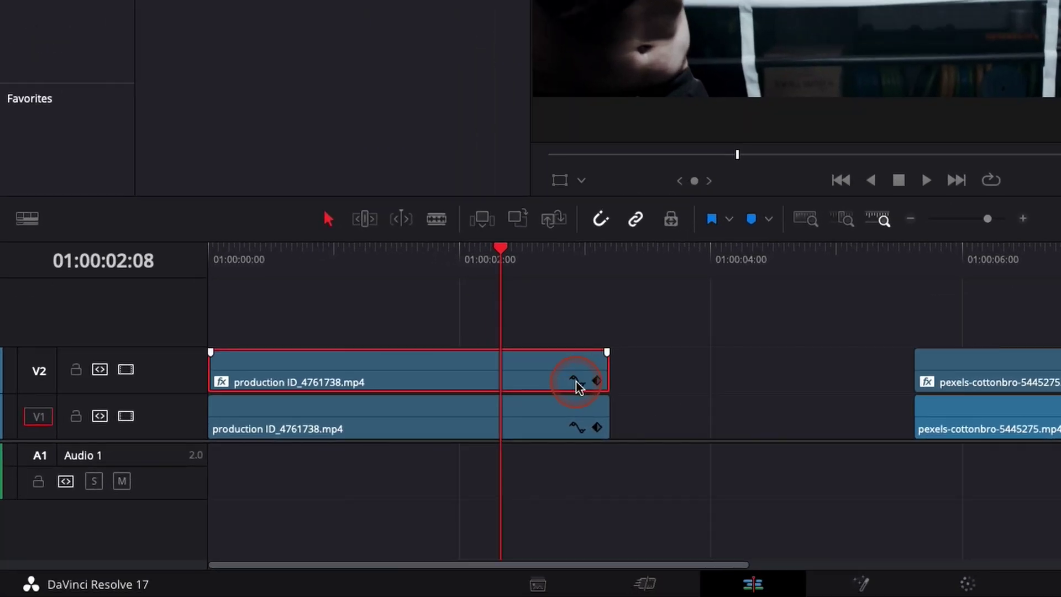
{"action": "left_click", "coordinate": [578, 385]}
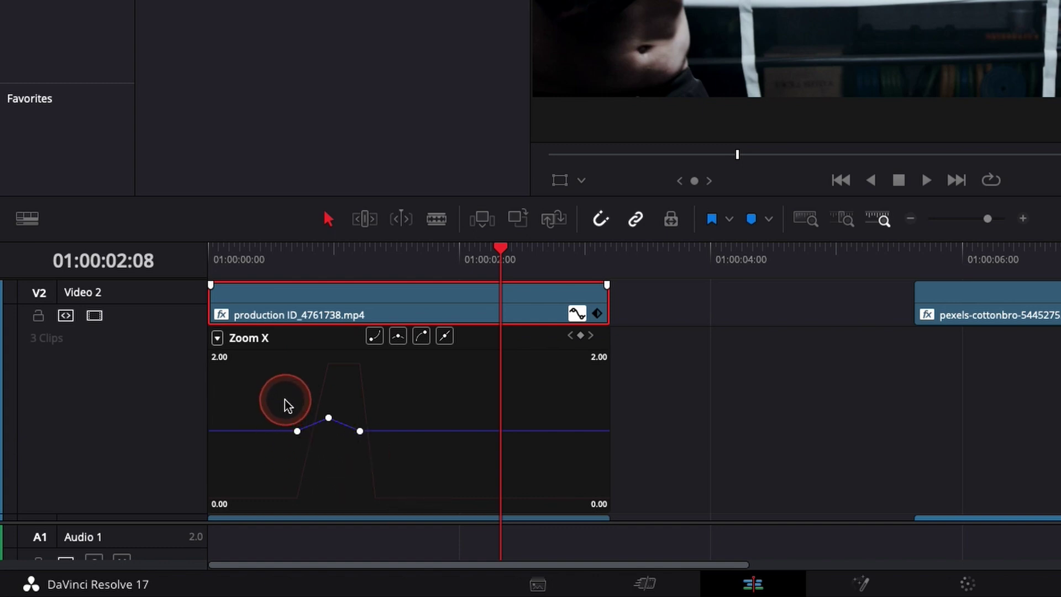
{"action": "left_click_drag", "start_coordinate": [285, 397], "coordinate": [387, 453]}
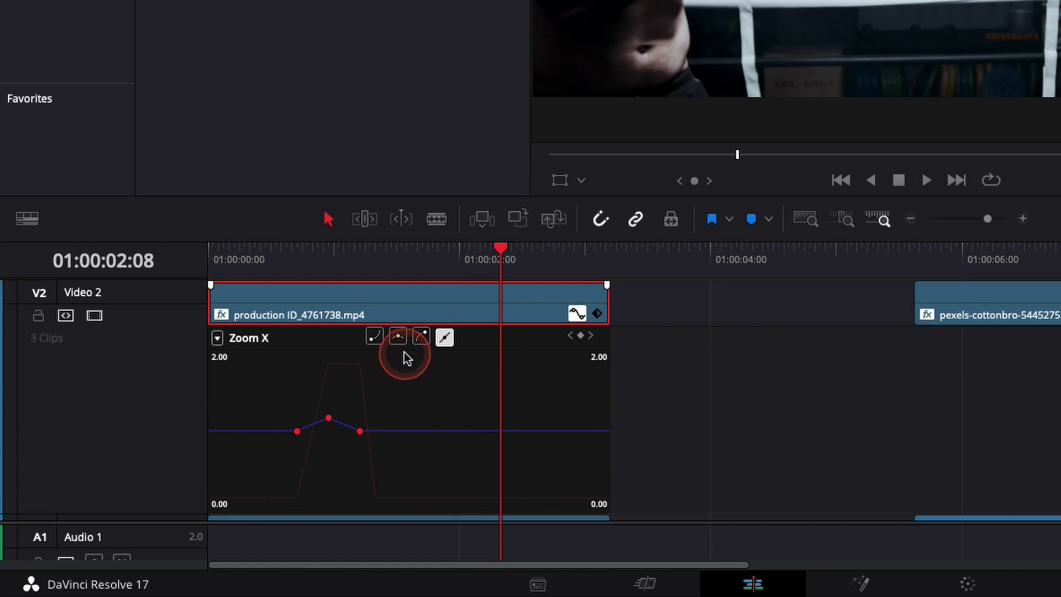
{"action": "left_click", "coordinate": [398, 339]}
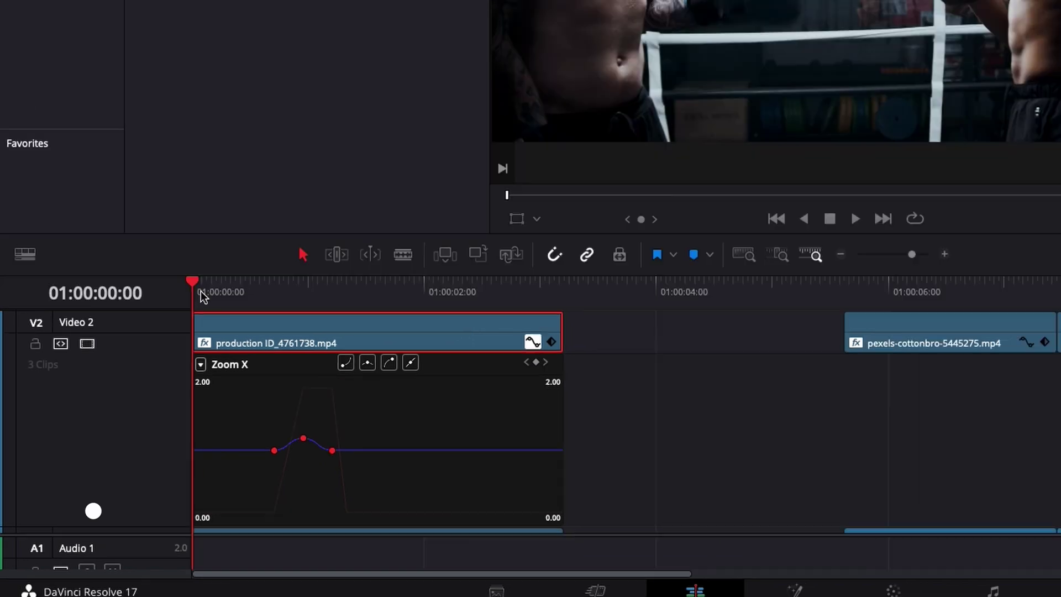
- Play back the finished outline flash effect
{"action": "key", "text": "space"}
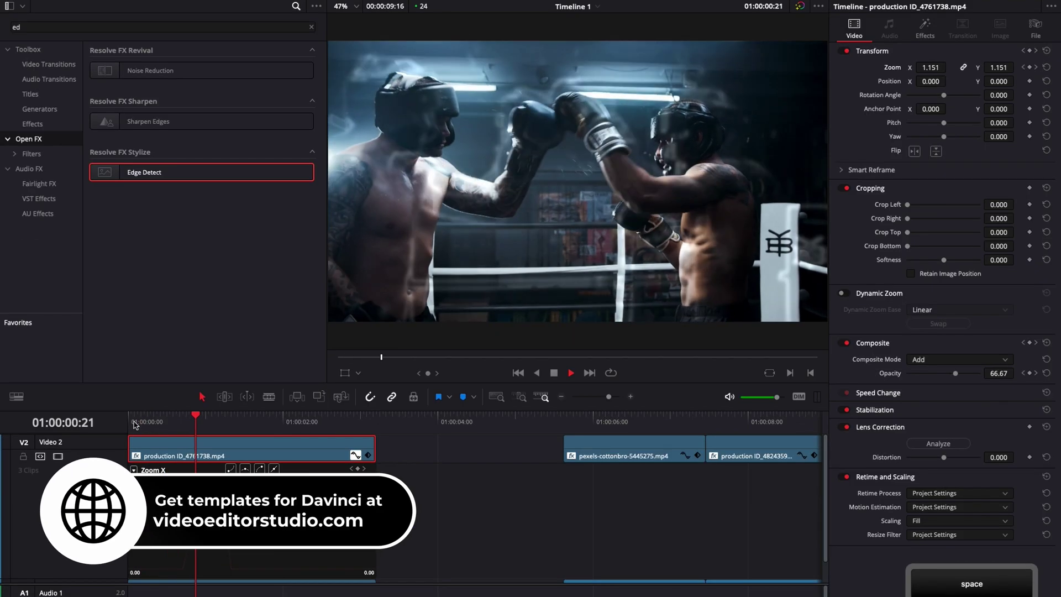